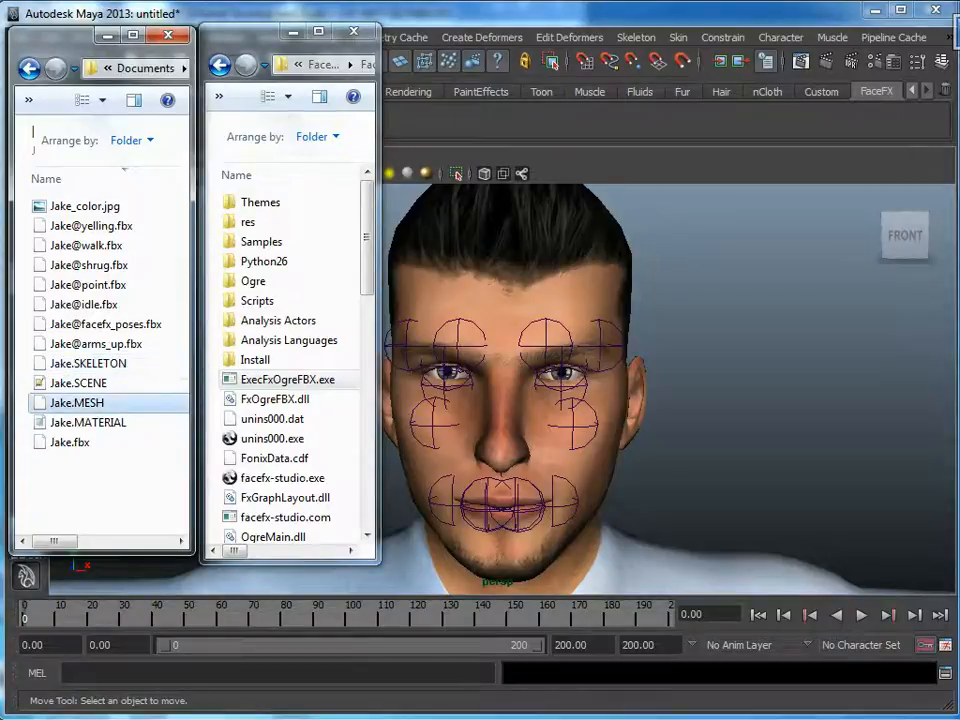
click(78, 383)
click(88, 422)
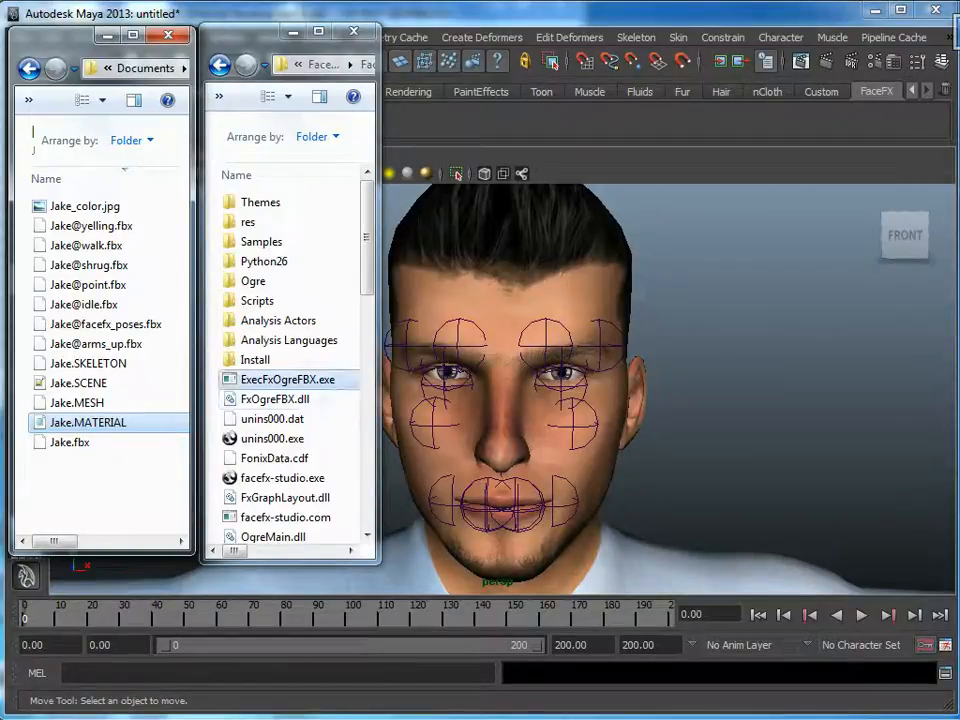
click(287, 380)
click(275, 399)
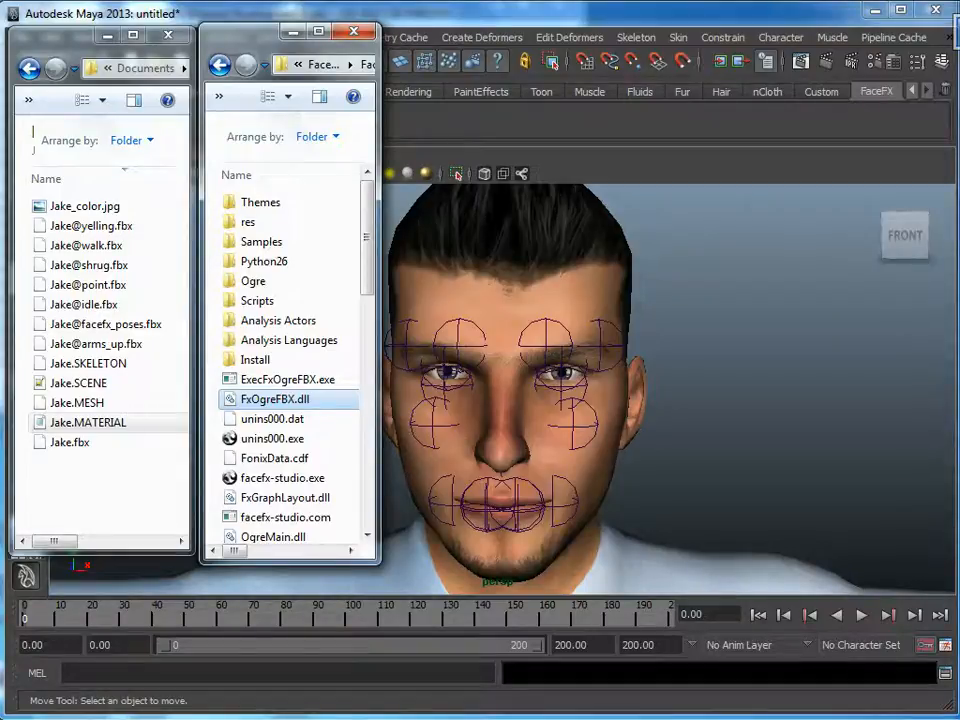
Step: Permanently delete Jake.SKELETON, Jake.SCENE, Jake.MESH and Jake.MATERIAL from the Jake folder
click(88, 422)
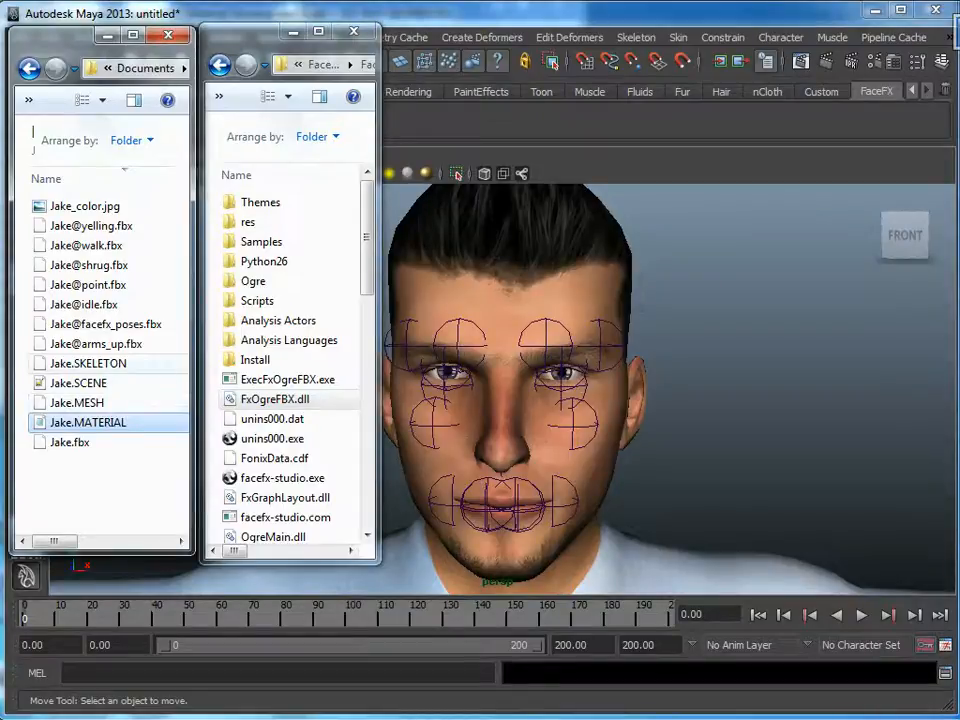
shift+click(88, 363)
key(Delete)
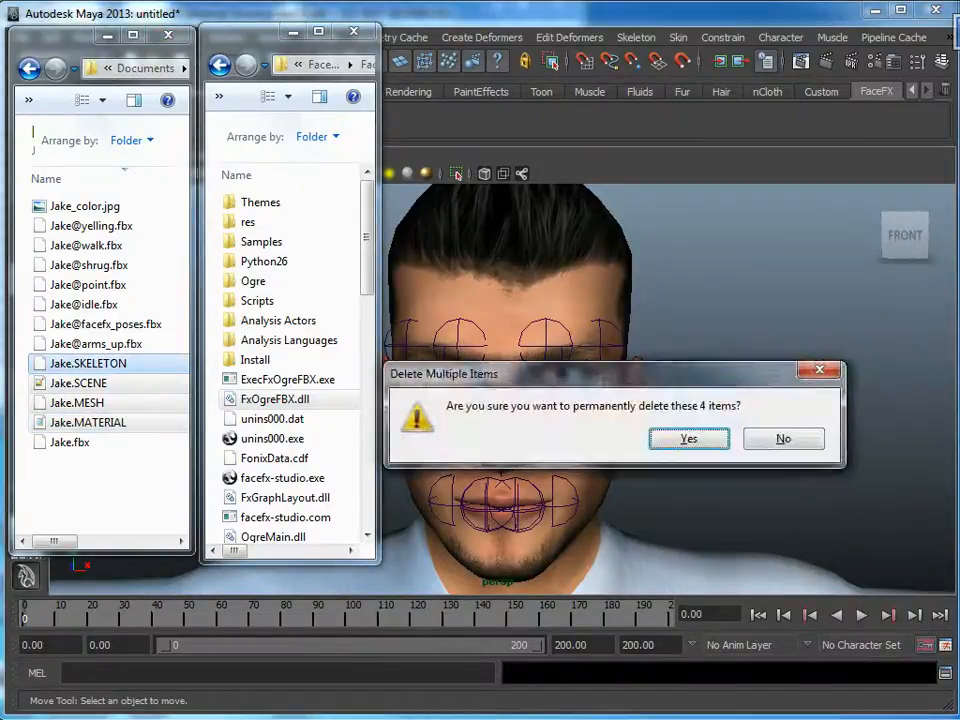
key(Return)
Step: Run ExecFxOgreFBX.exe on Jake.fbx to export the character's Ogre files, and bring the Jake folder to the front
drag(70, 363, 278, 379)
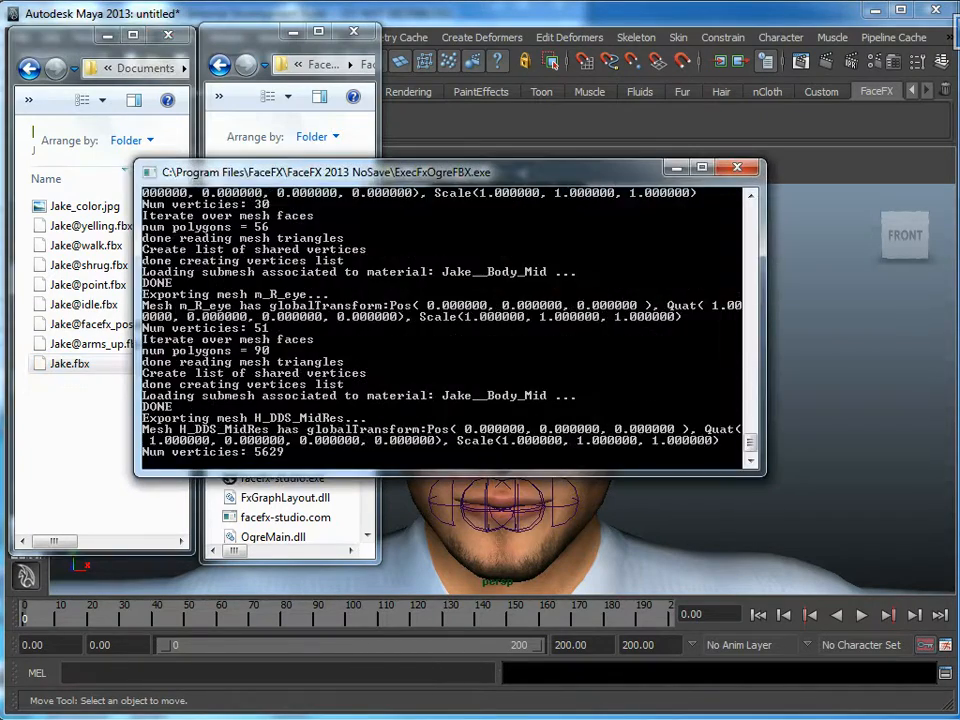
click(98, 465)
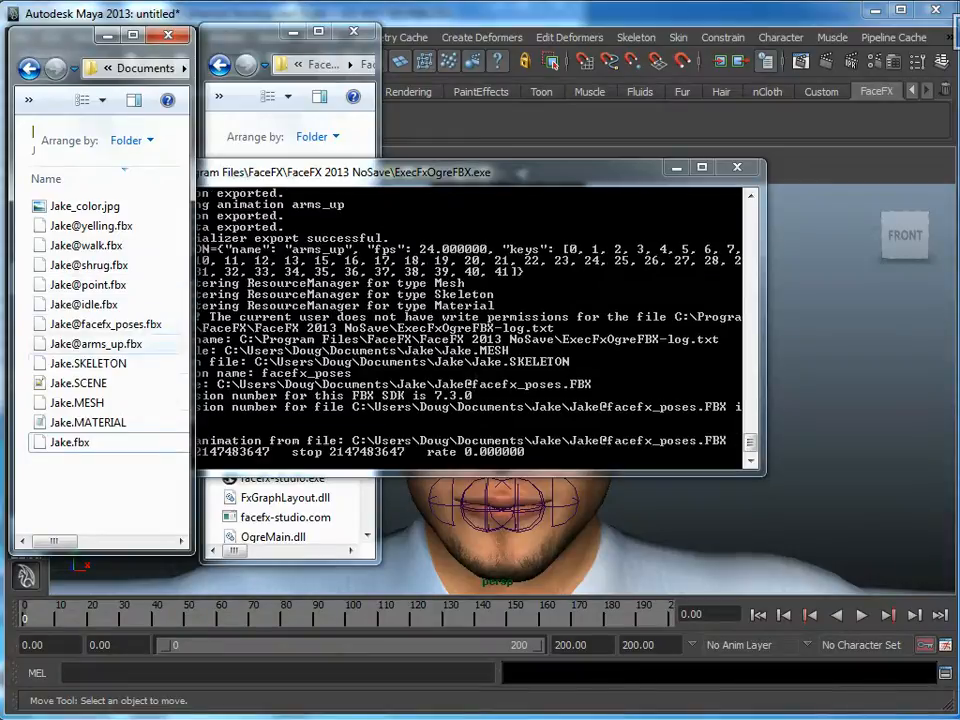
click(76, 344)
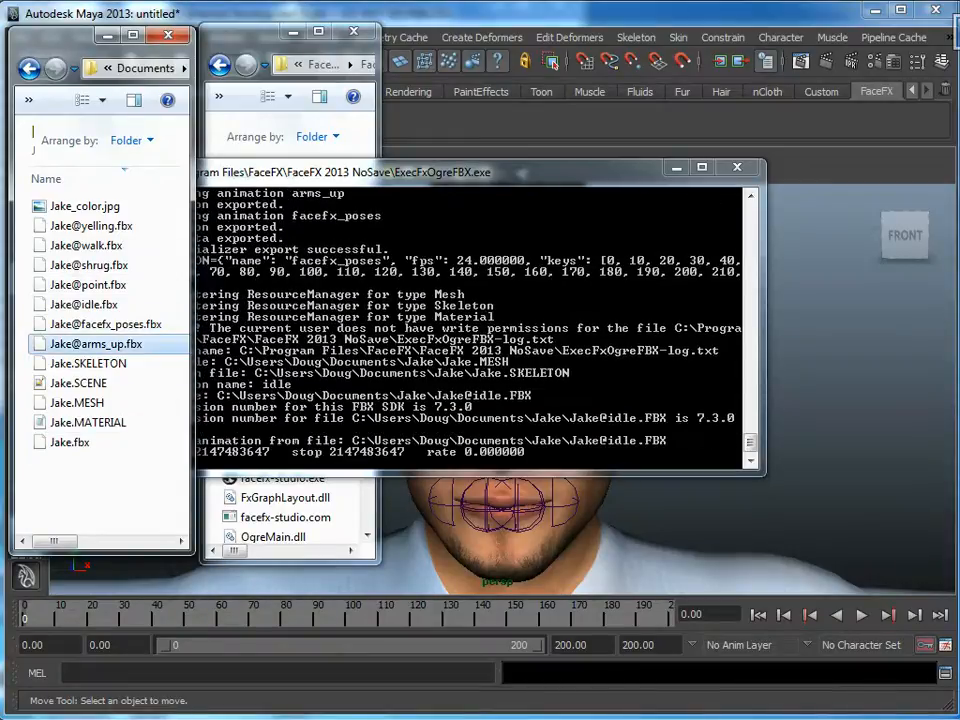
click(76, 344)
click(72, 344)
drag(87, 344, 144, 344)
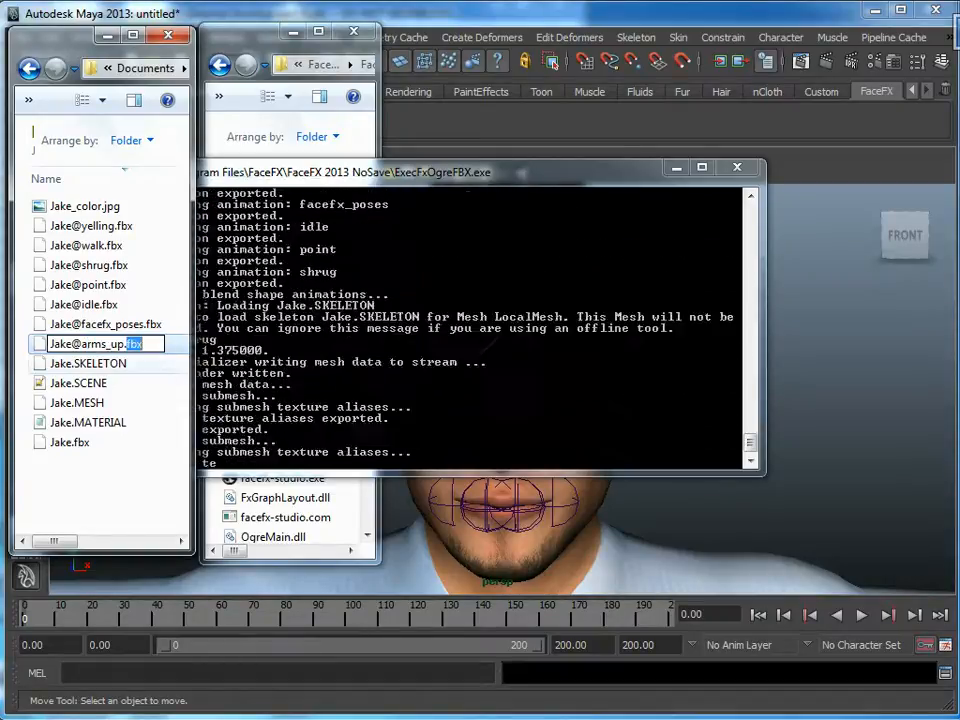
click(92, 344)
click(75, 344)
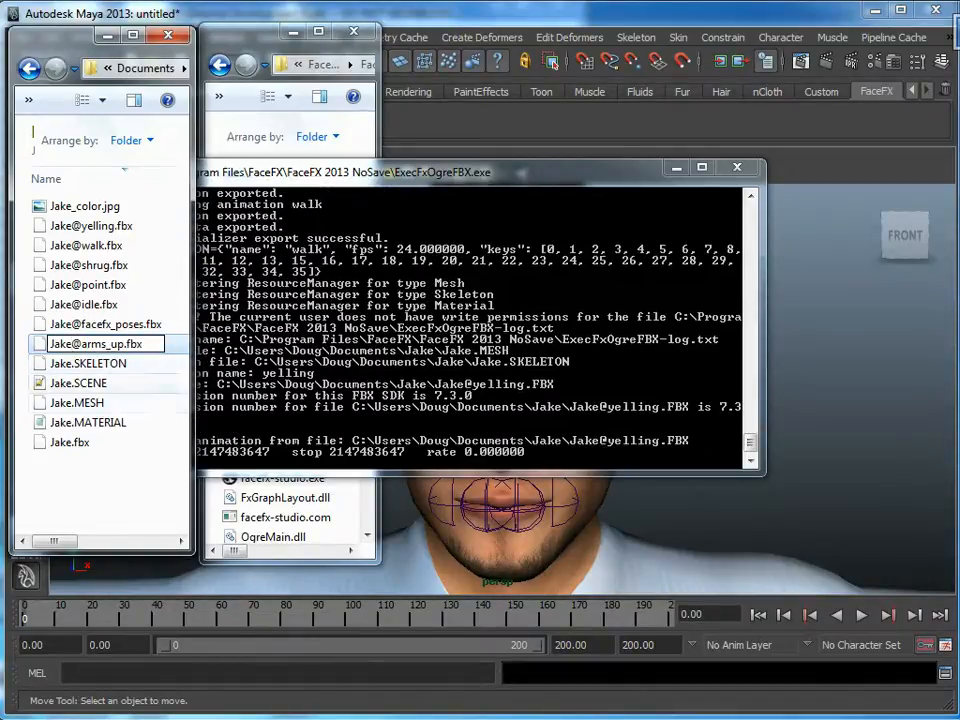
click(100, 364)
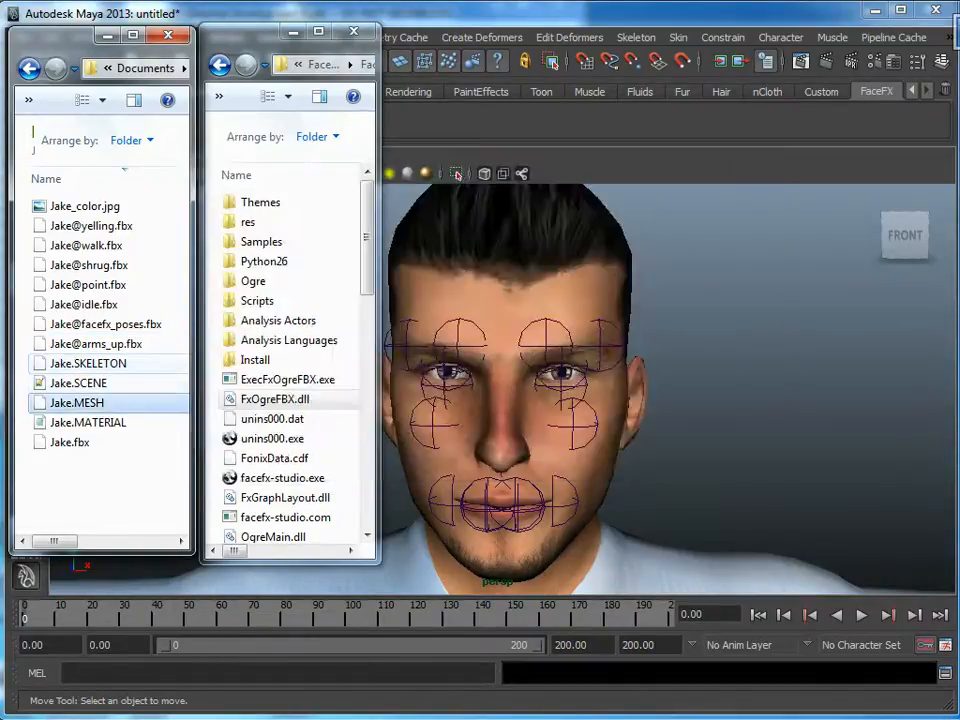
click(112, 404)
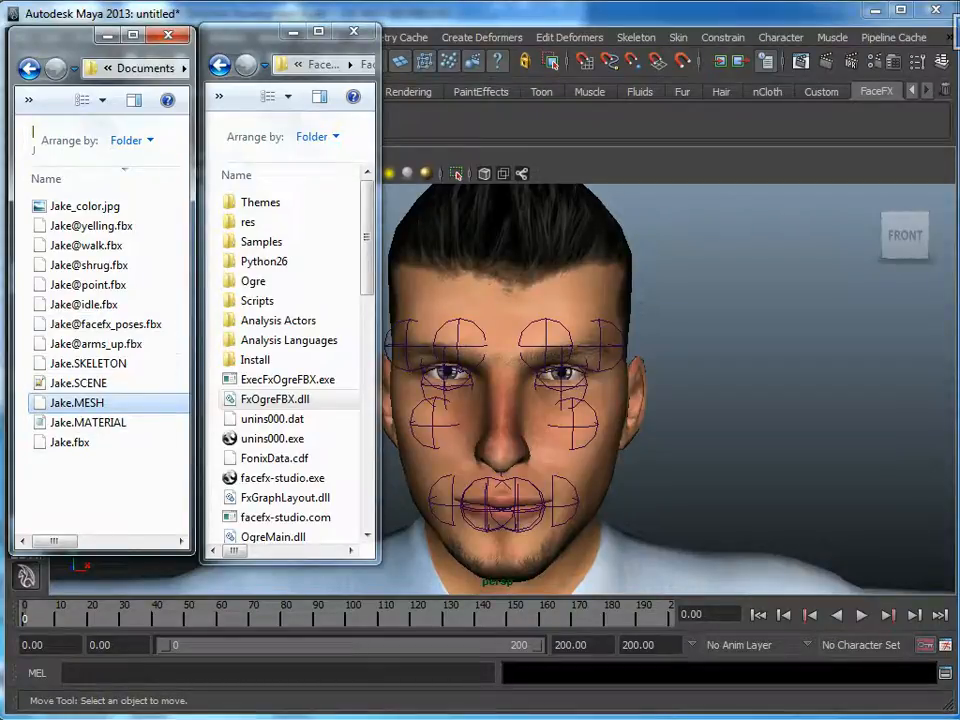
click(110, 490)
Step: Run ExecFxOgreFBX.exe without arguments in the Command Prompt to review its options, and minimize the window
key(alt+Tab)
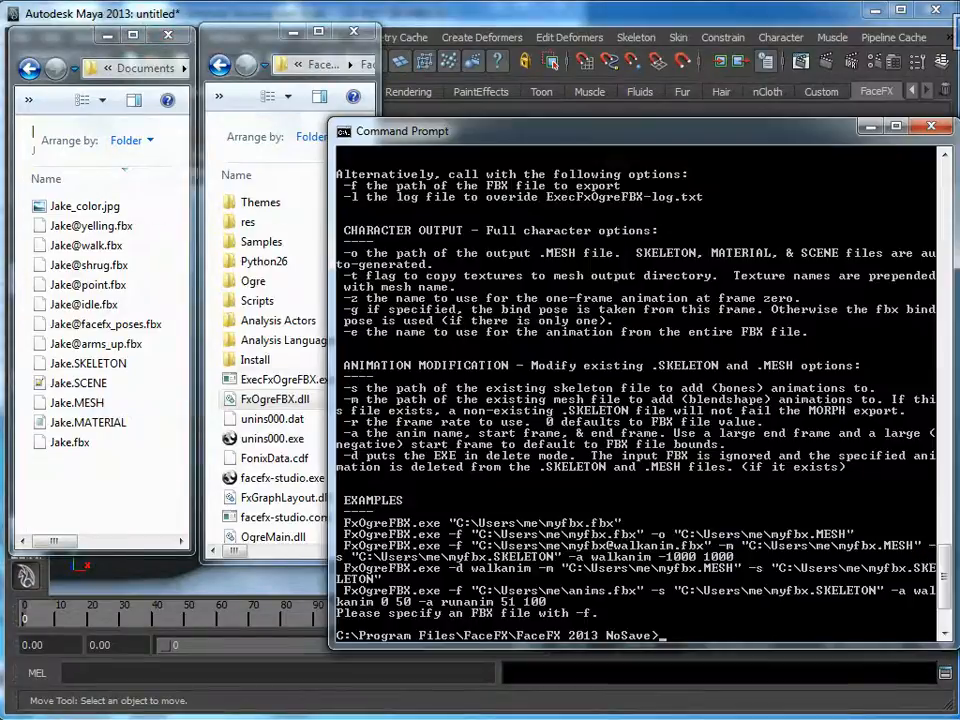
scroll(640, 390, down, 3)
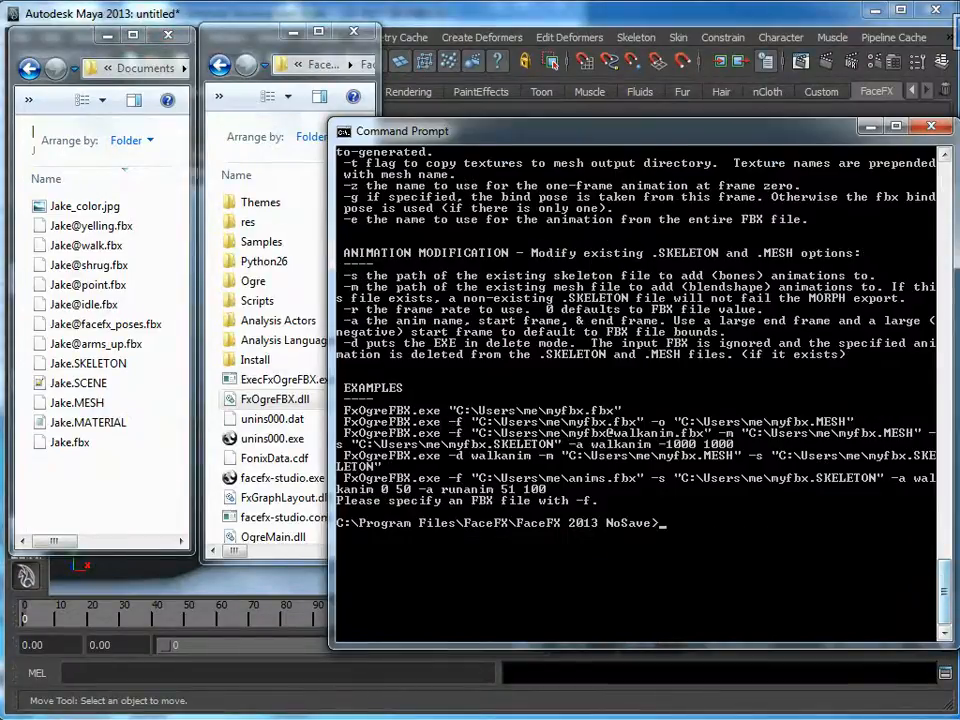
text(ExecFxOgreFBX.exe)
key(Return)
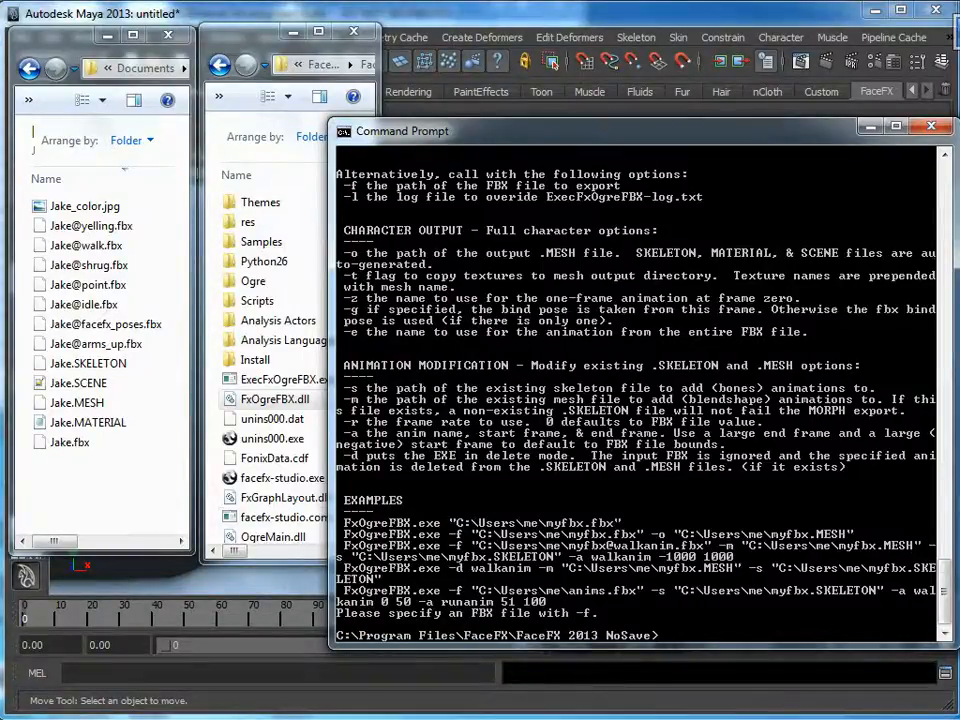
click(870, 127)
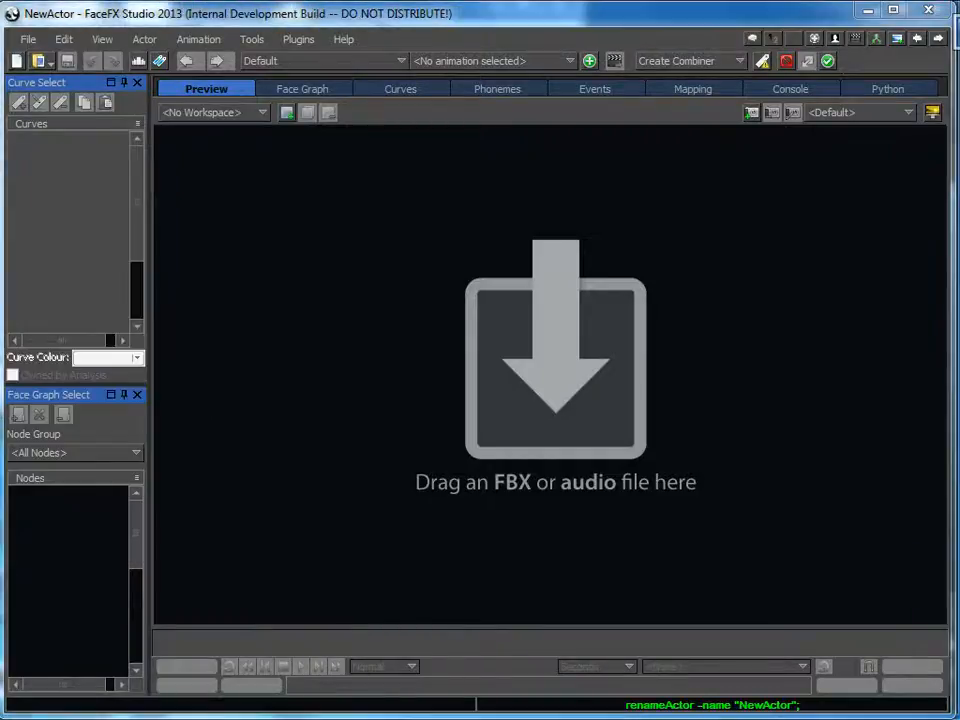
Step: Import Jake.fbx from the Jake folder into FaceFX Studio, using Batch-Export.txt as the batch export text file
mouse_move(0, 244)
mouse_move(90, 405)
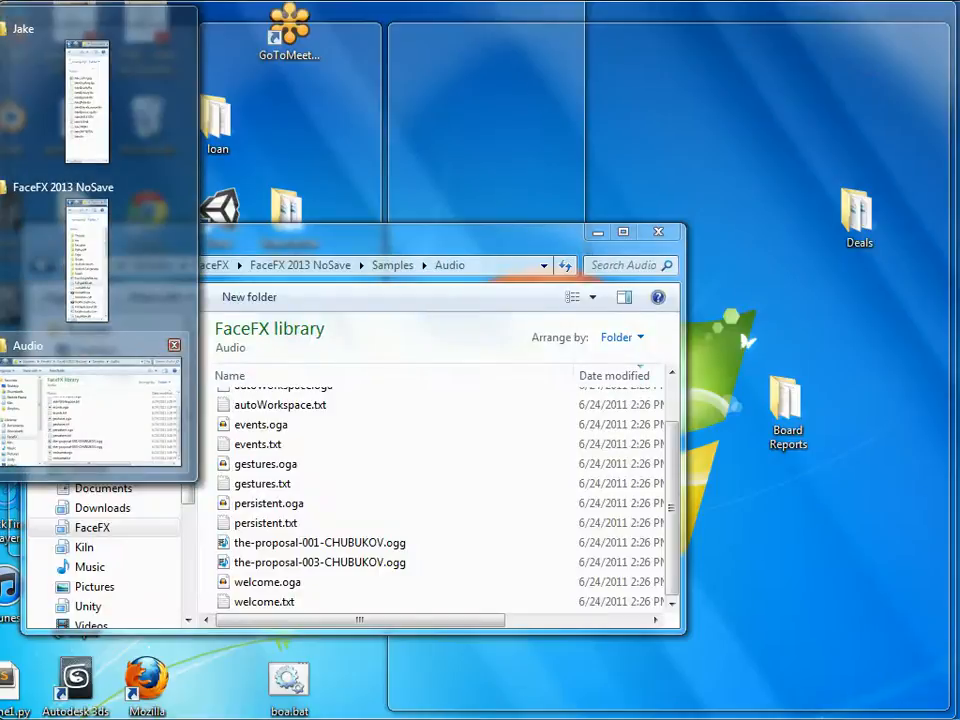
click(87, 100)
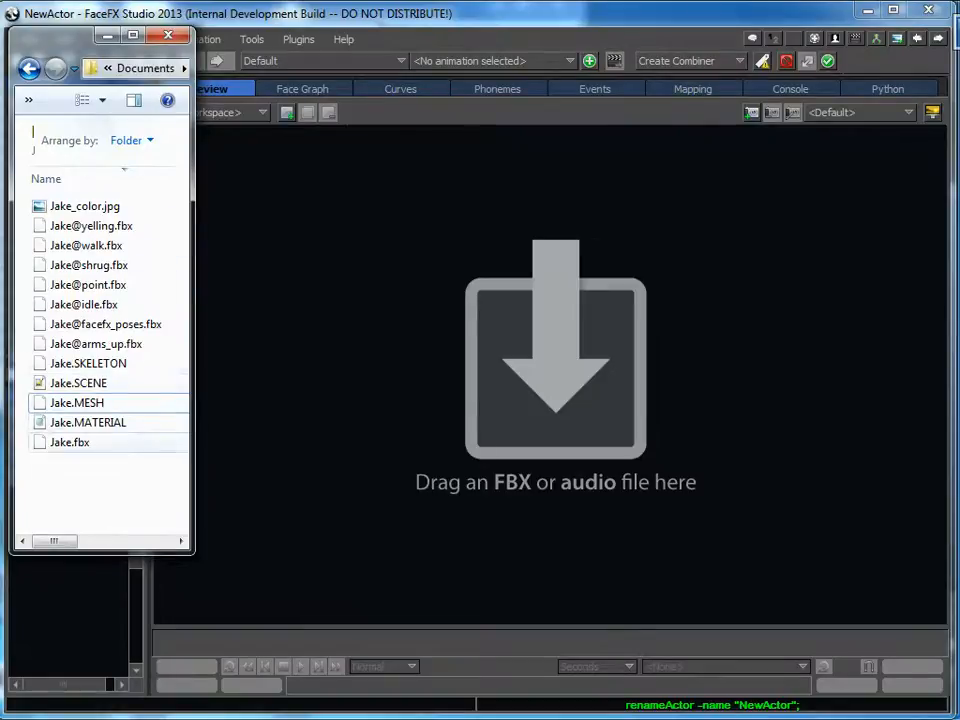
click(70, 442)
drag(70, 442, 555, 365)
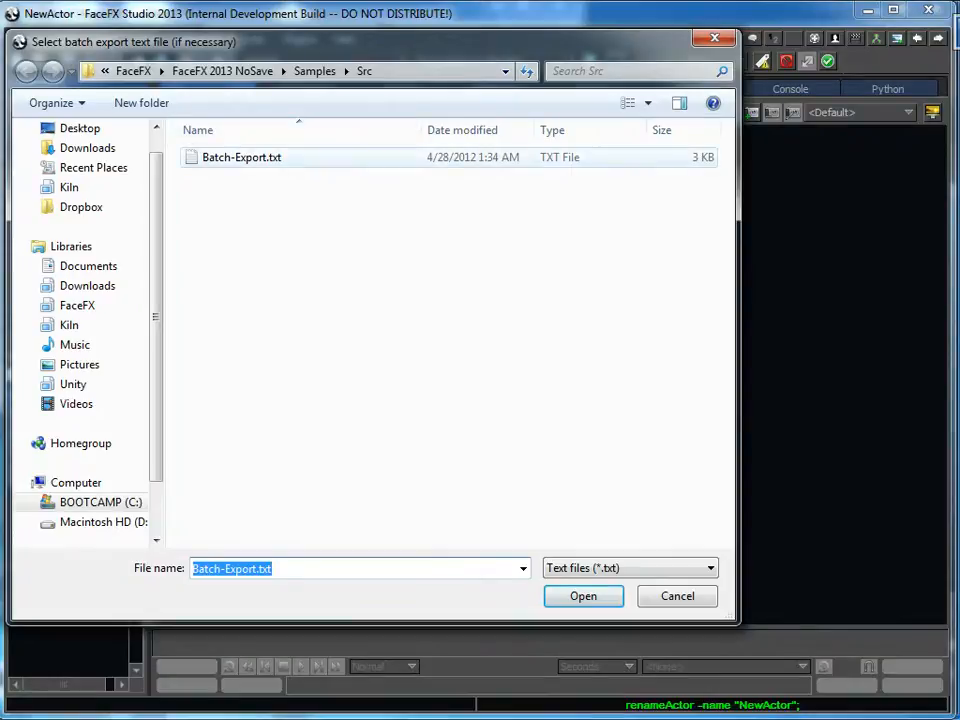
click(242, 157)
key(Return)
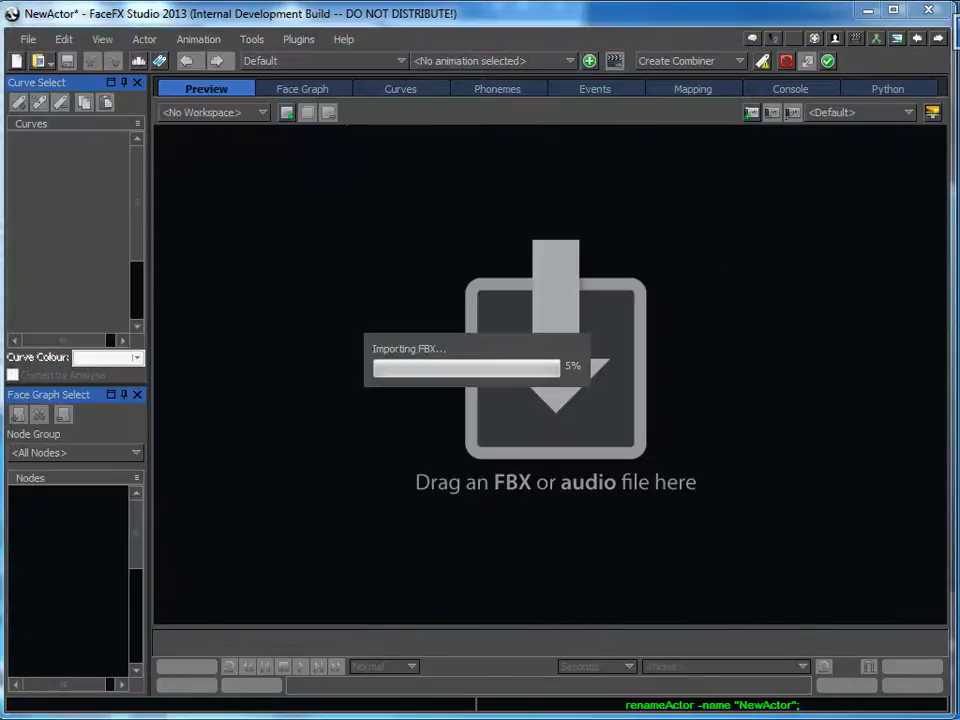
Step: Examine the speech target pose names and frame numbers listed in Batch-Export.txt in Notepad++
key(alt+Tab)
click(477, 468)
double_click(460, 451)
drag(476, 451, 446, 485)
click(477, 468)
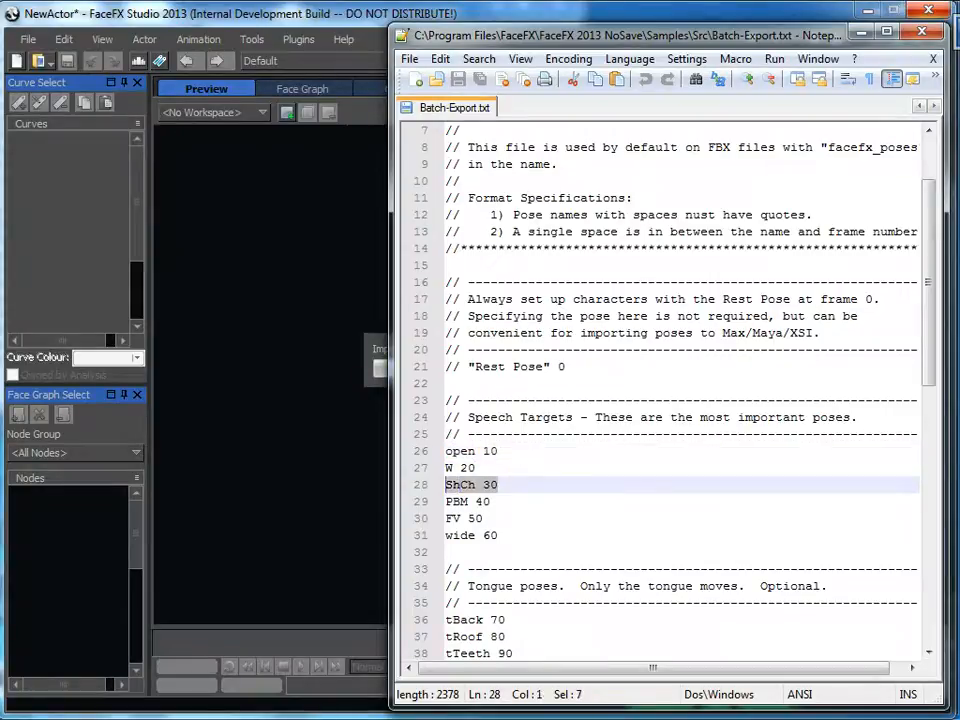
click(491, 502)
drag(498, 535, 446, 451)
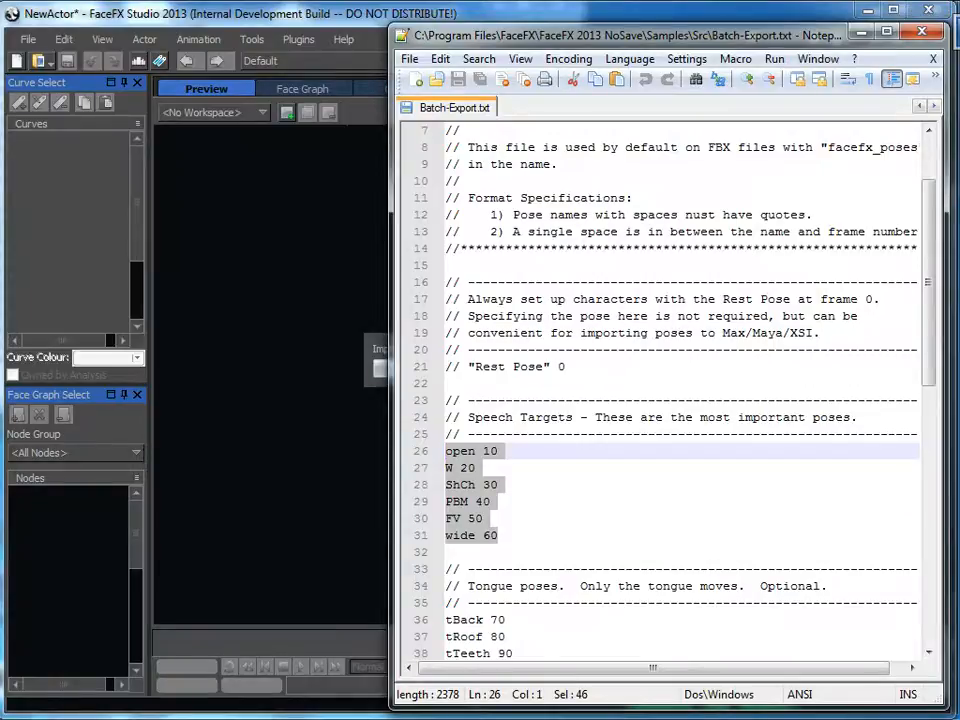
click(491, 485)
double_click(461, 451)
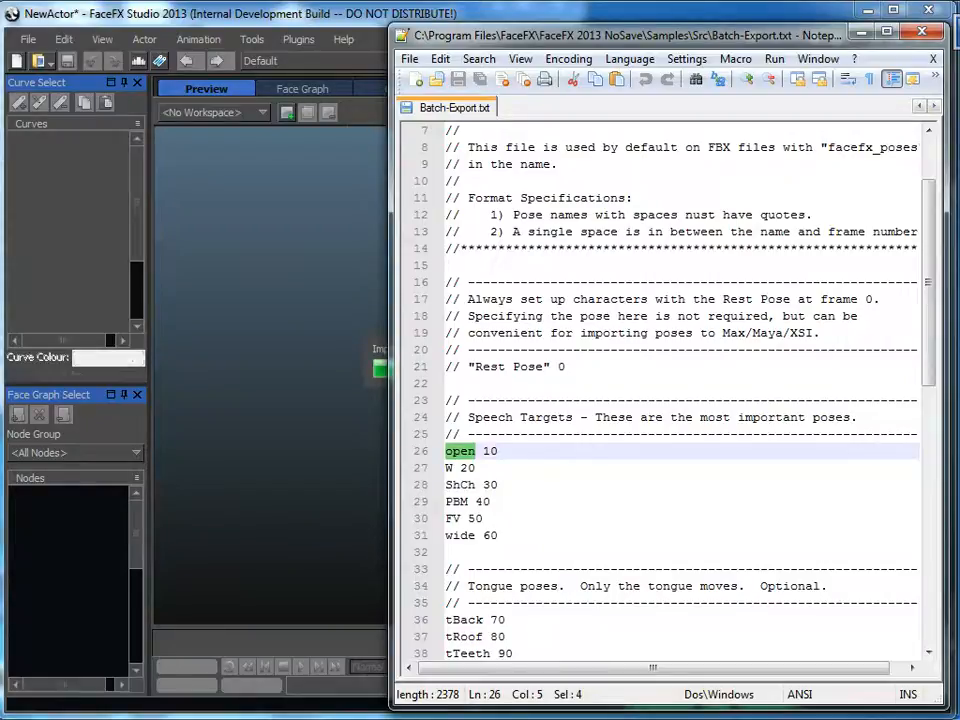
double_click(450, 468)
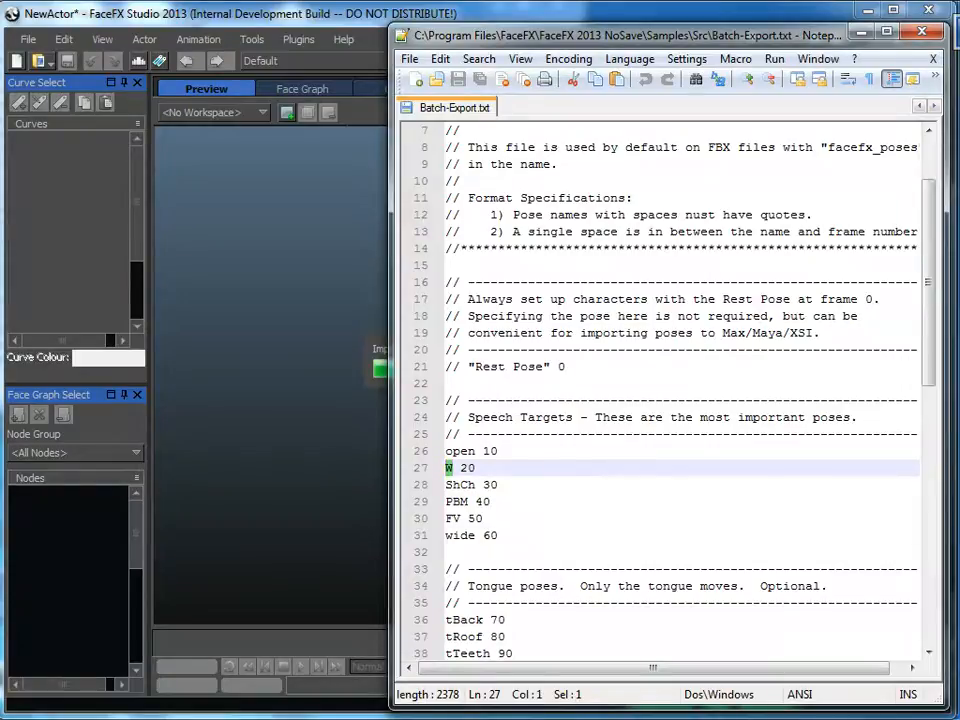
drag(499, 536, 446, 468)
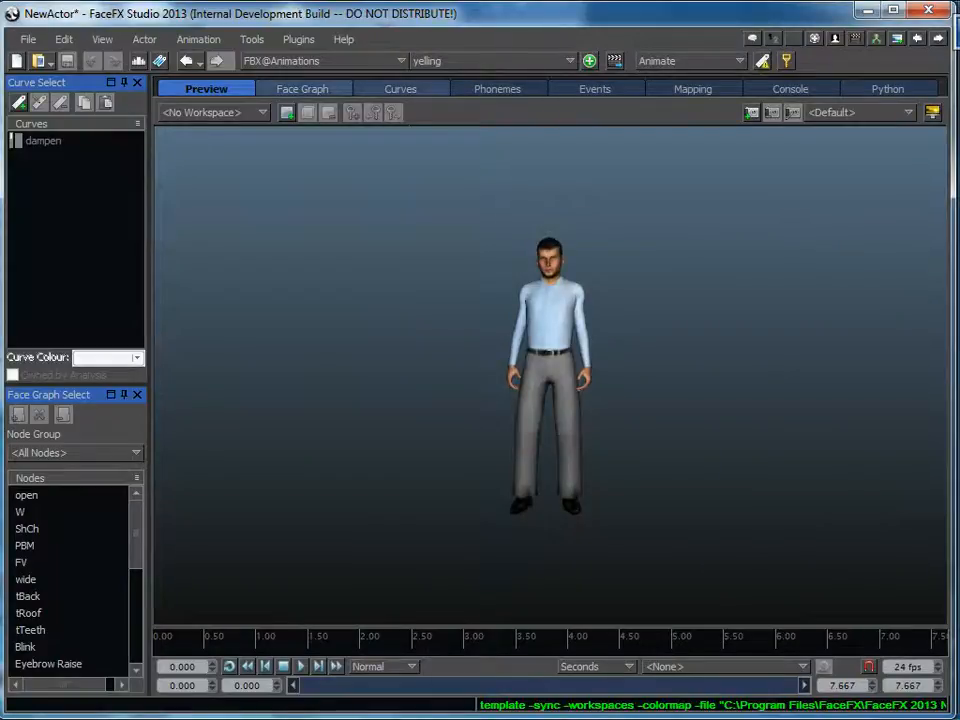
Step: Switch to the Default animation group and create an animation there from the audio file welcome.oga with the wizard's default settings
click(320, 60)
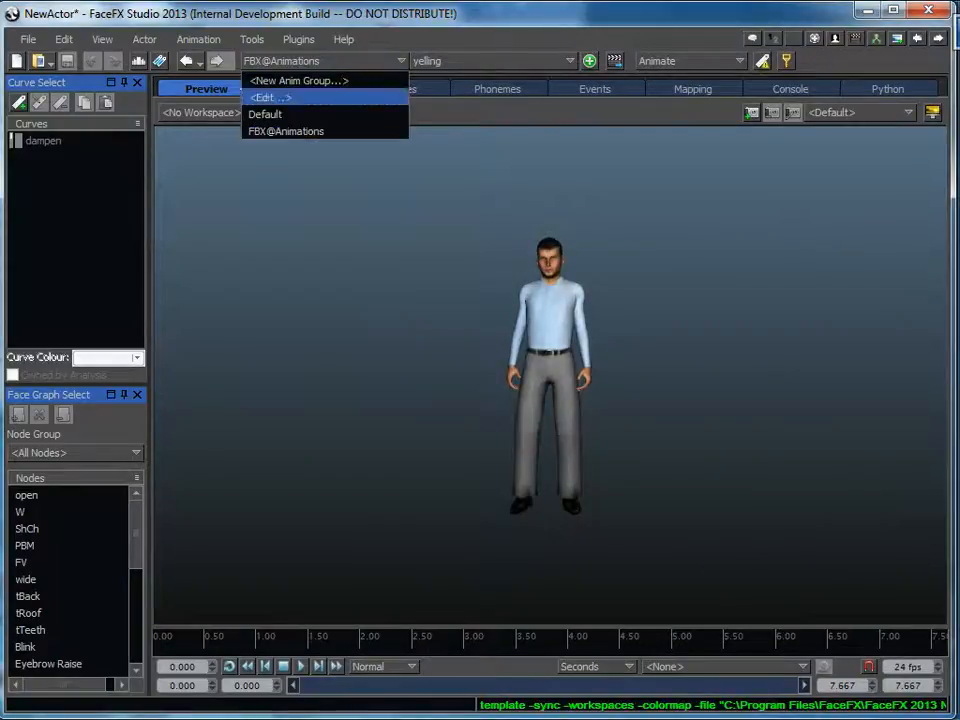
click(265, 114)
click(490, 60)
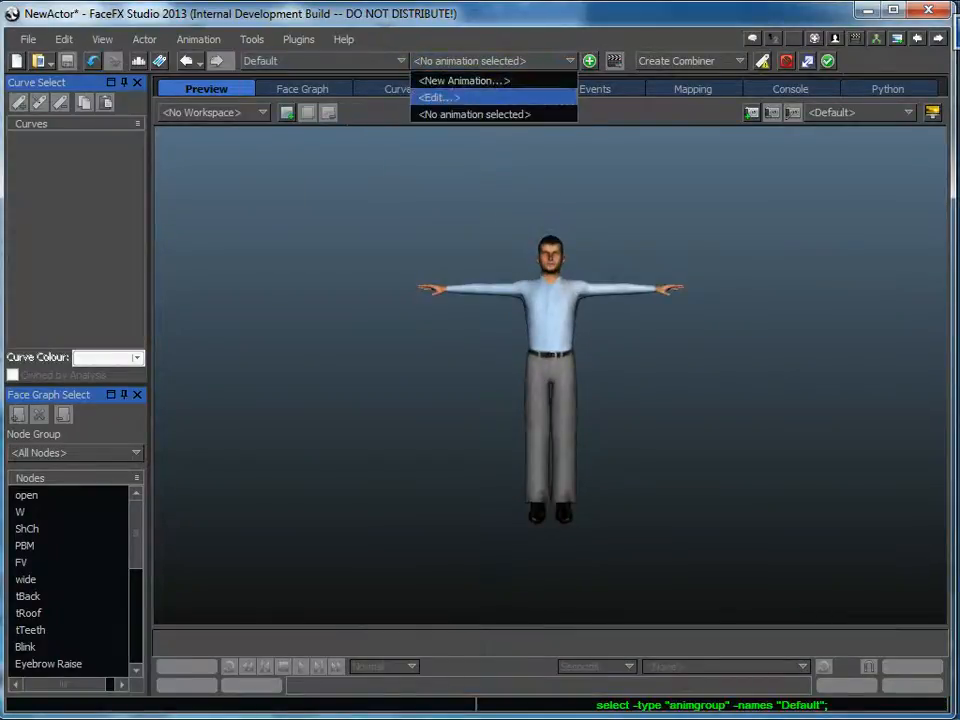
click(463, 80)
drag(480, 243, 283, 292)
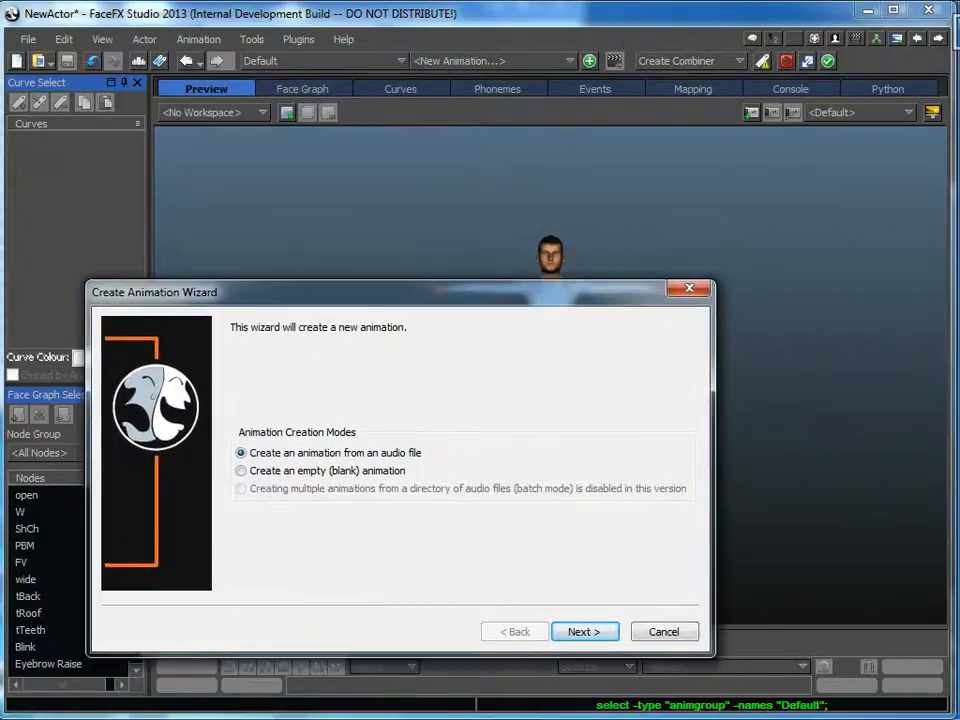
click(584, 631)
click(658, 476)
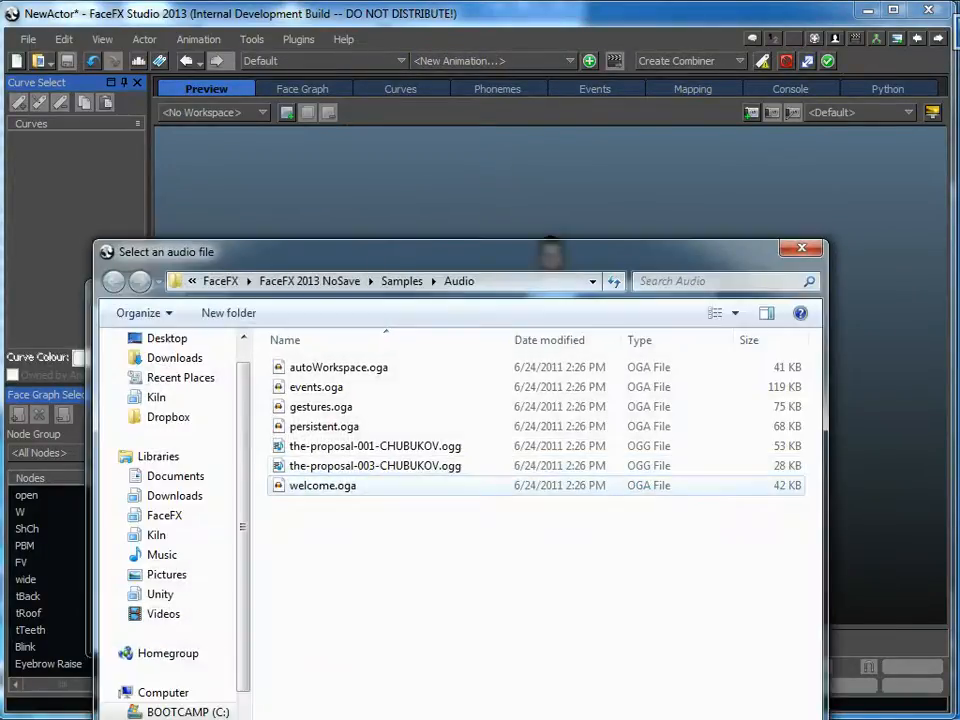
double_click(322, 485)
click(584, 631)
click(584, 631)
click(584, 631)
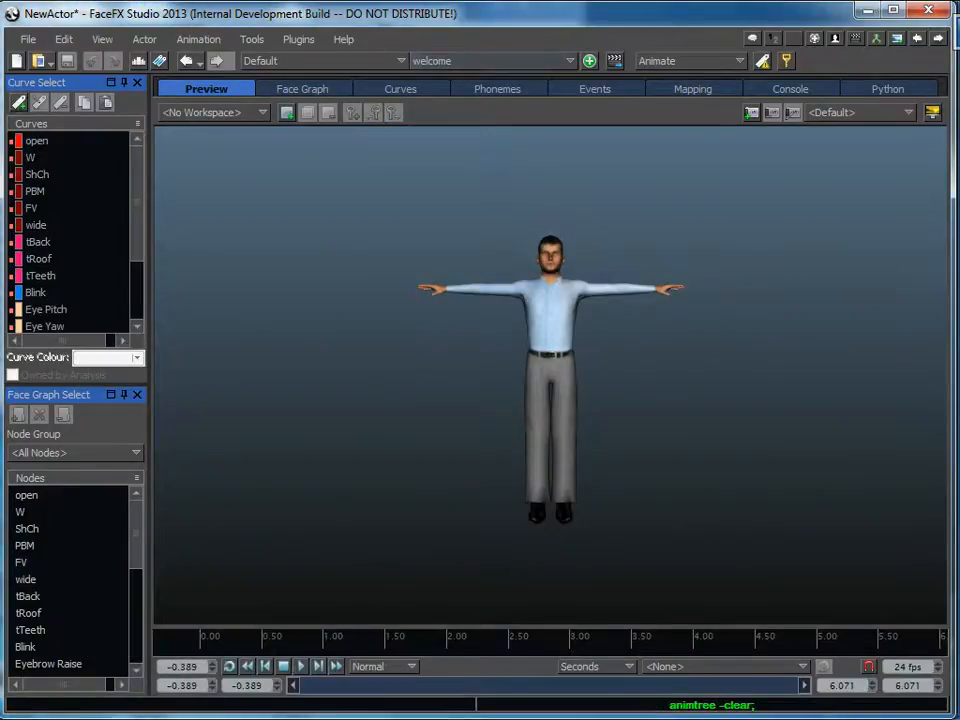
Step: Play the welcome animation briefly, stop it, and frame the preview on the character's head and shoulders
click(301, 666)
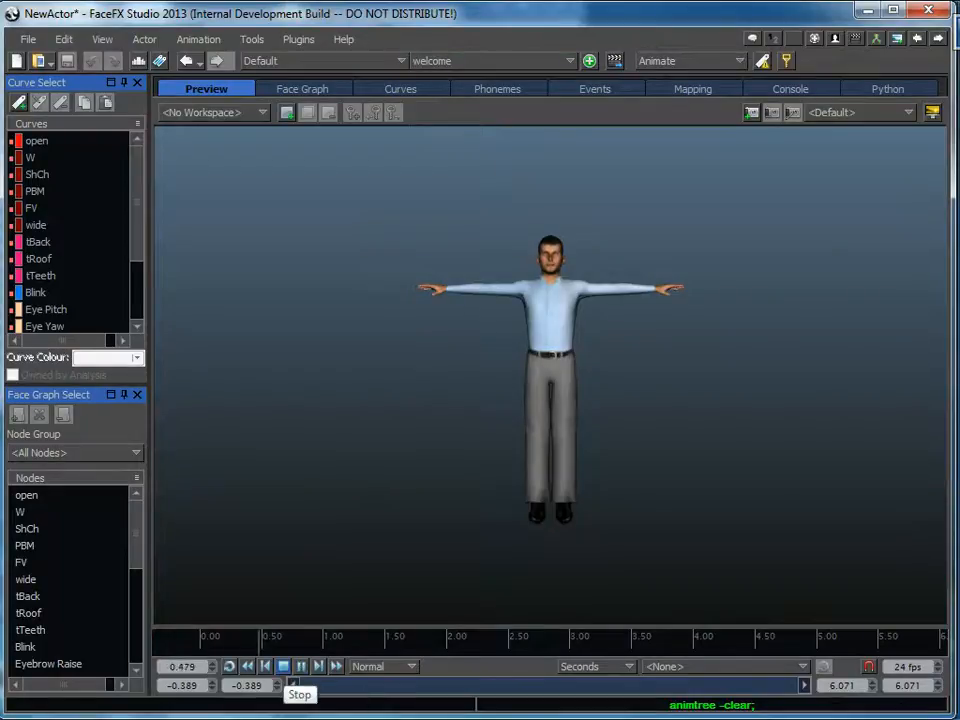
click(284, 667)
scroll(550, 375, up, 5)
middle_drag(553, 250, 534, 461)
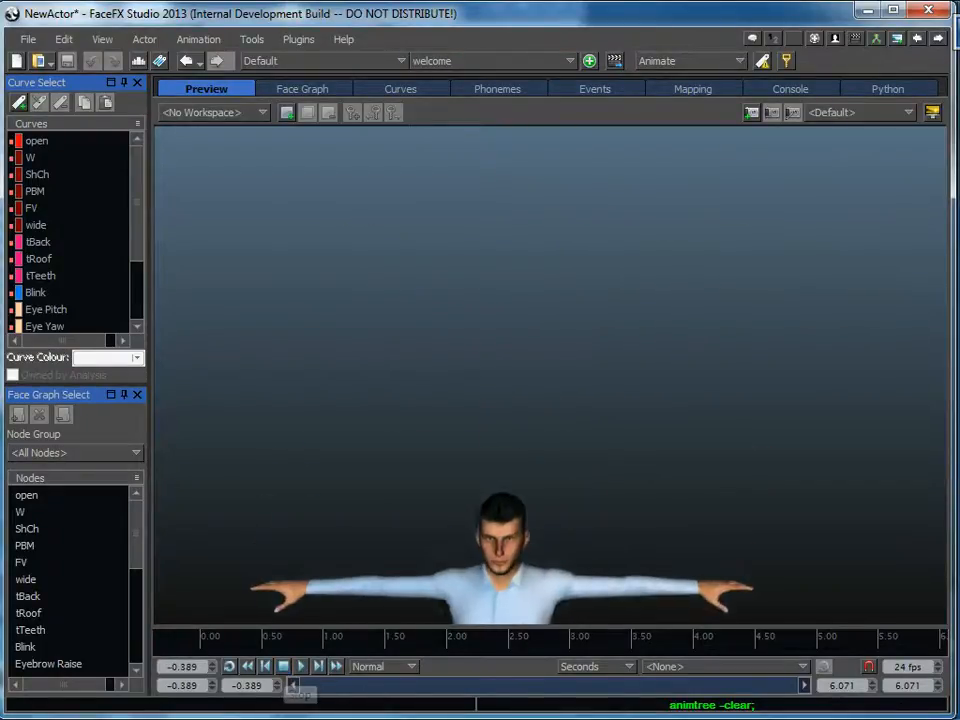
right_drag(534, 461, 534, 308)
Step: Load the Eyes & Head workspace, try its two-axis sliders, and set the Blink slider to about 0.106
click(232, 113)
click(232, 113)
click(213, 112)
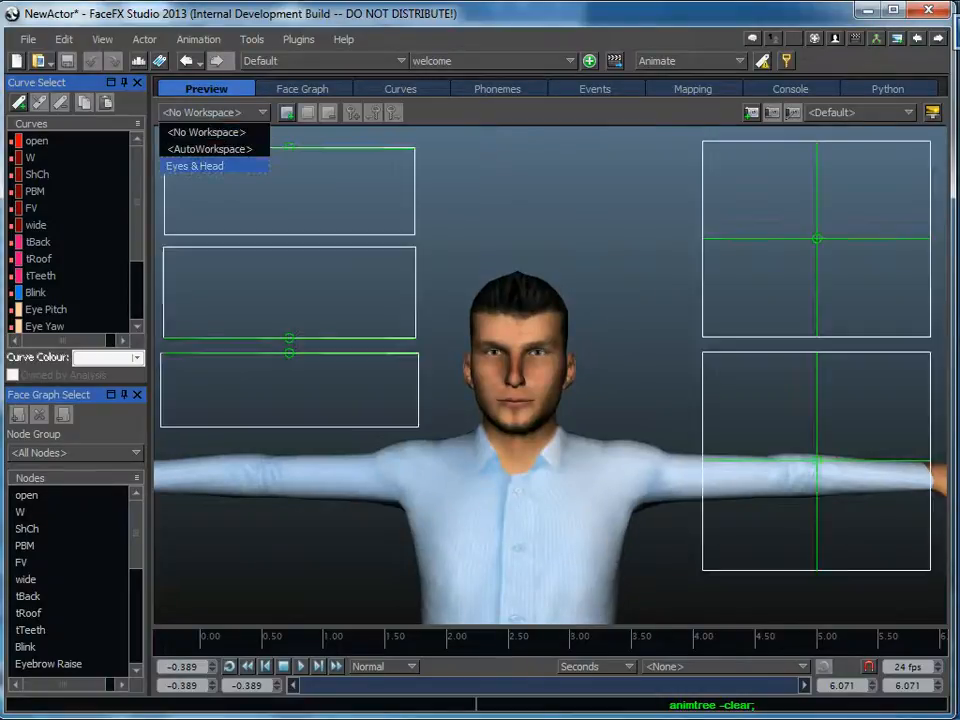
click(190, 165)
drag(817, 461, 786, 452)
drag(817, 239, 750, 241)
drag(289, 215, 289, 157)
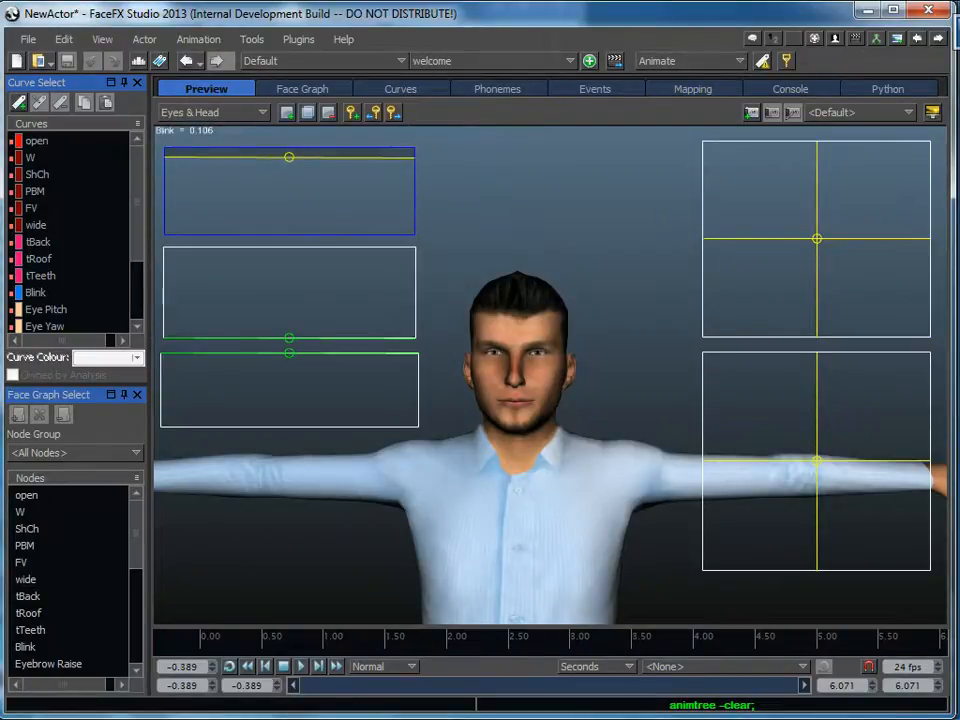
Step: Examine the node links in the character's face graph and return to the preview
click(303, 89)
middle_drag(550, 260, 518, 372)
scroll(518, 372, up, 1)
scroll(555, 320, up, 2)
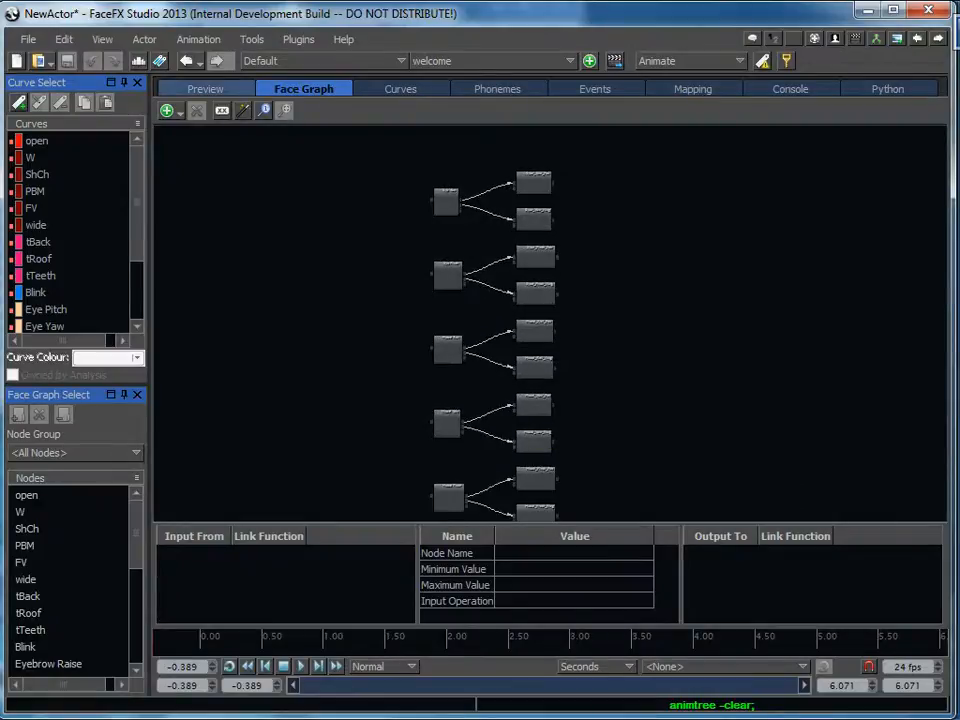
click(205, 89)
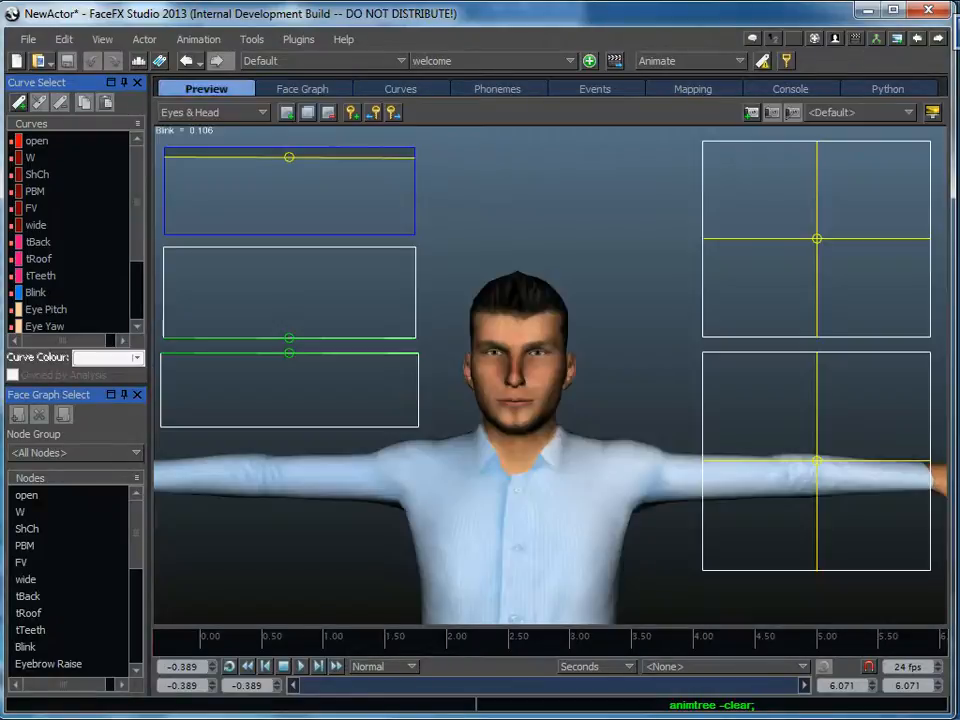